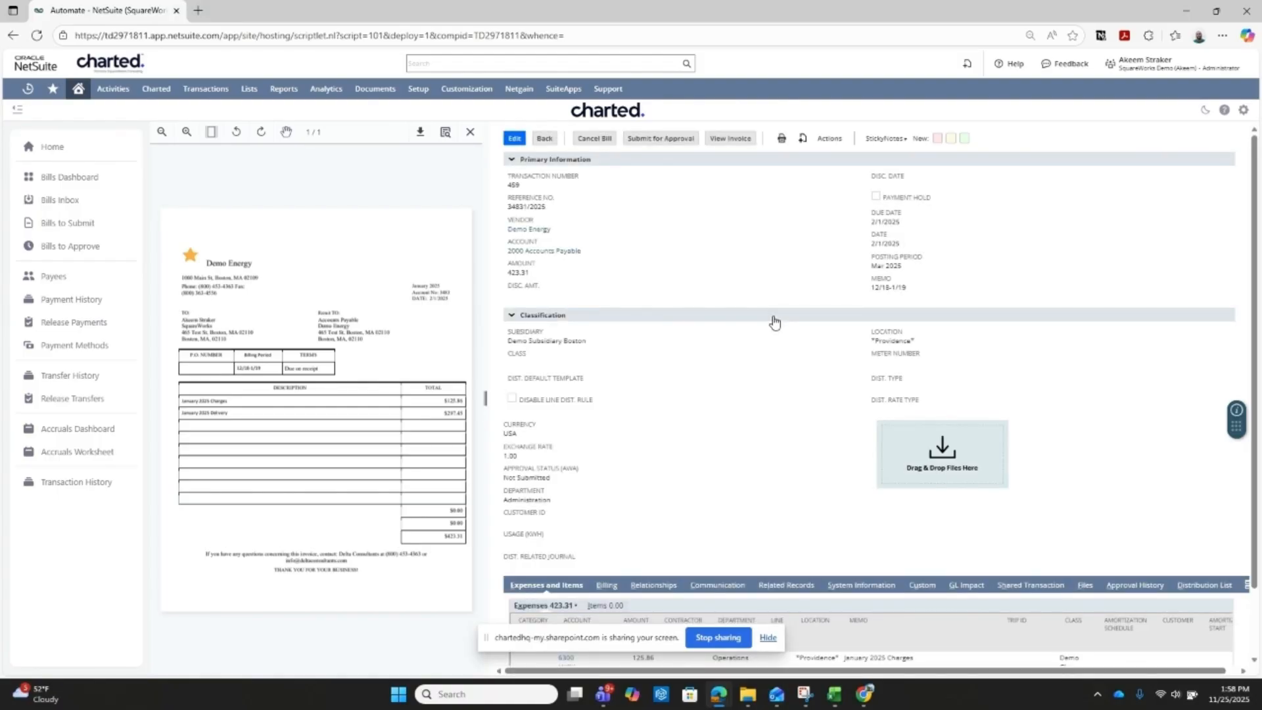
- Submit the Demo Energy vendor bill for approval and look over its details and expense lines
{"action": "left_click", "coordinate": [652, 140]}
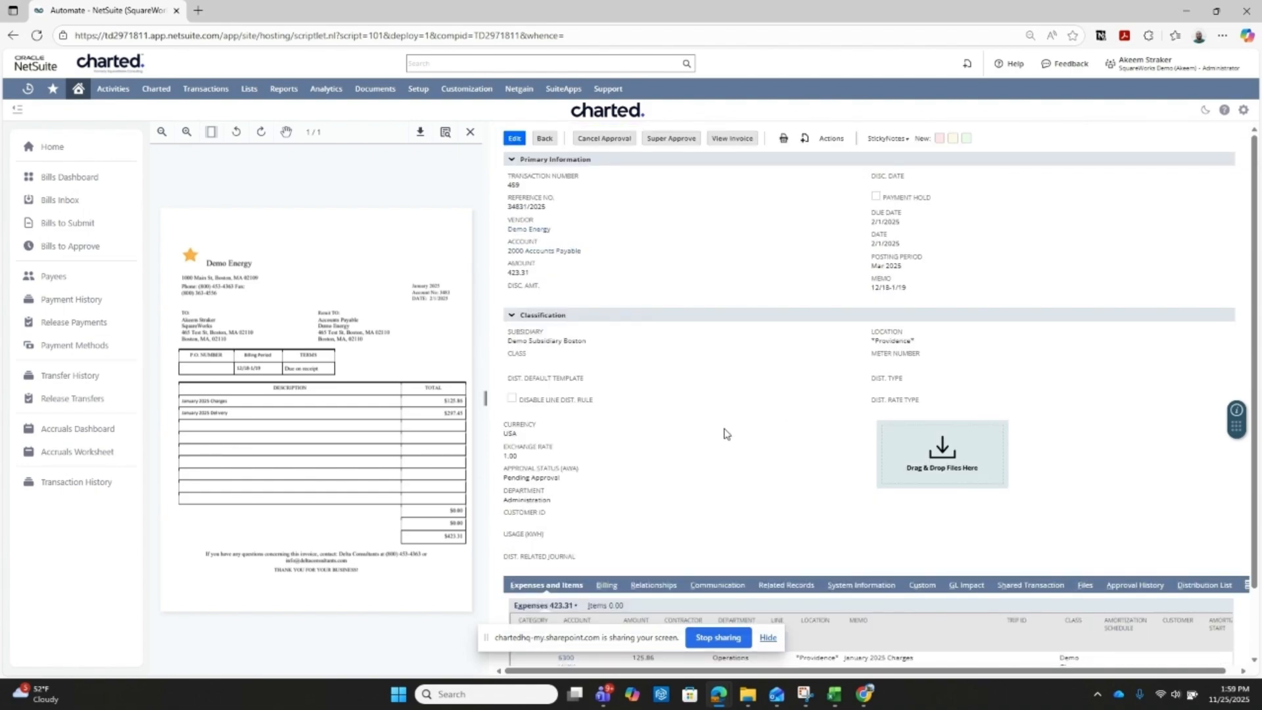
{"action": "scroll", "coordinate": [724, 434], "scroll_direction": "down", "scroll_amount": 1}
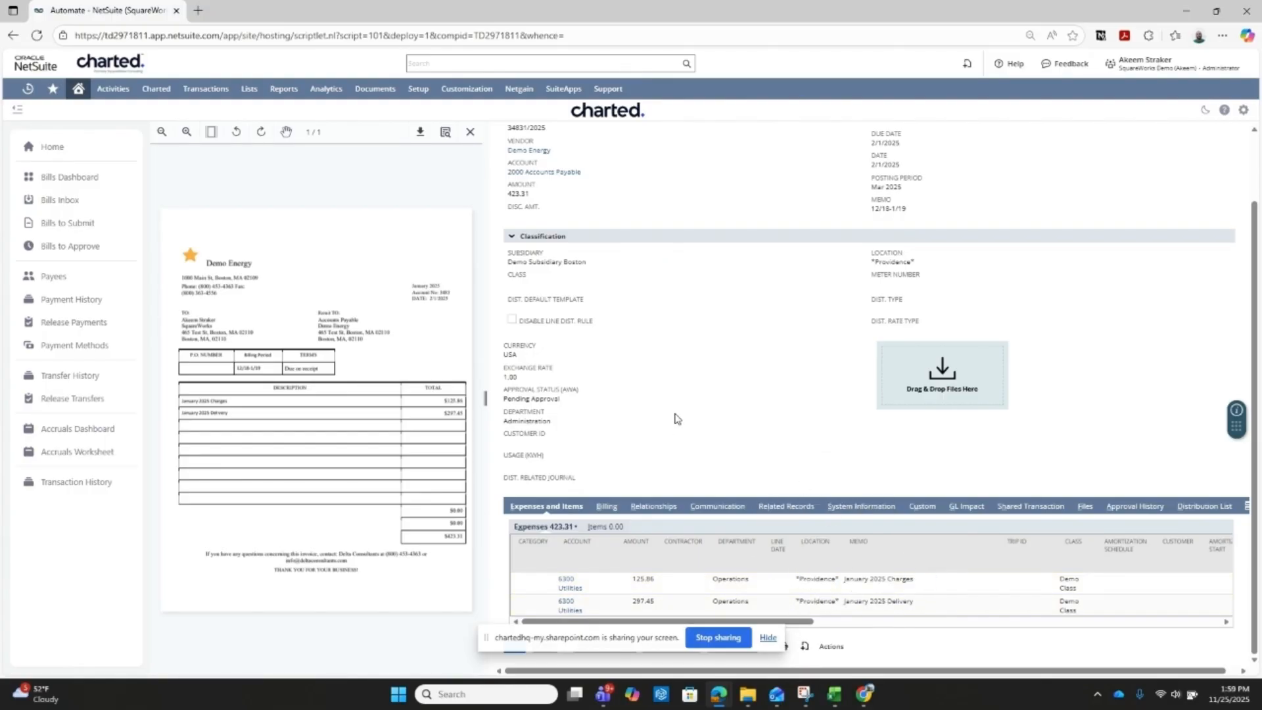
{"action": "scroll", "coordinate": [834, 321], "scroll_direction": "up", "scroll_amount": 1}
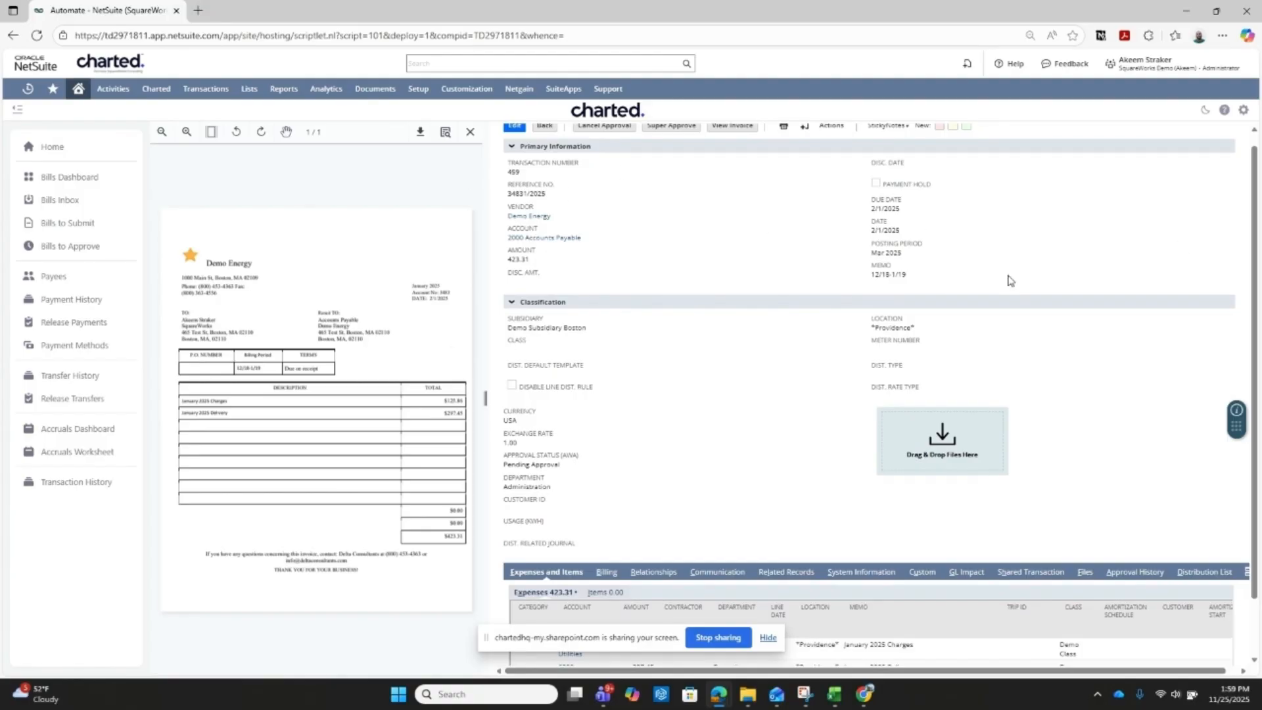
{"action": "scroll", "coordinate": [894, 468], "scroll_direction": "down", "scroll_amount": 1}
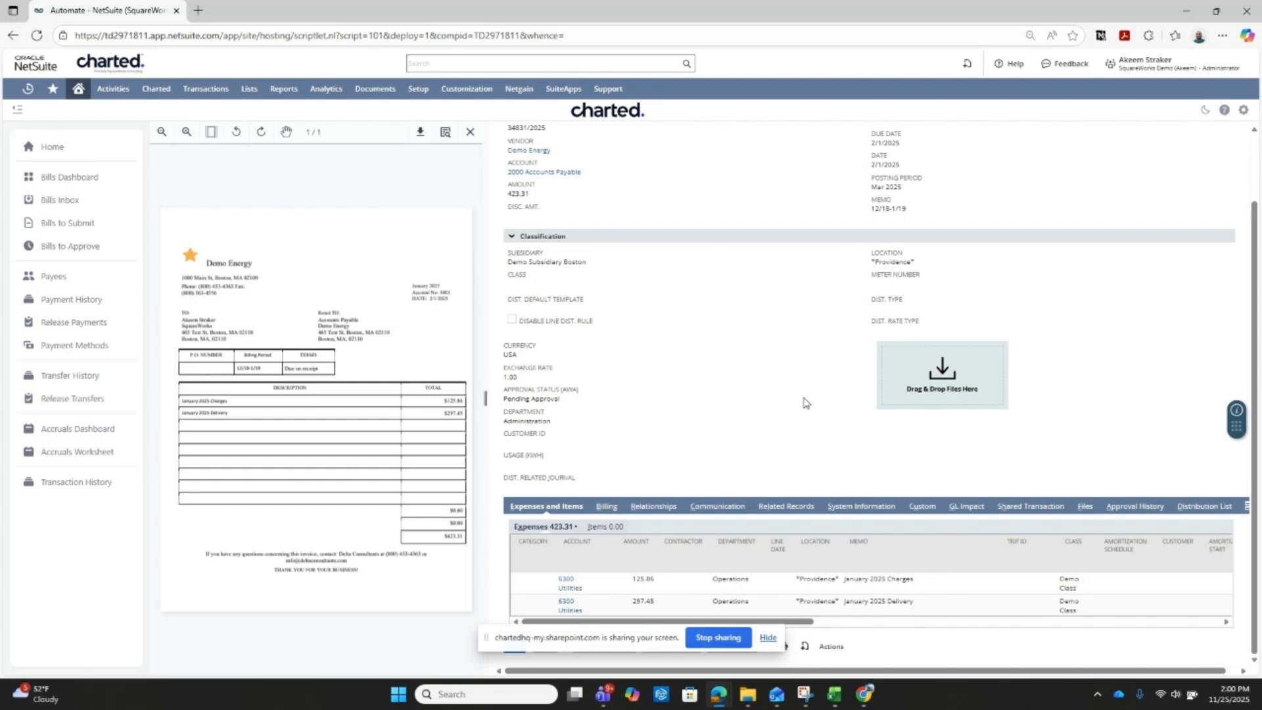
{"action": "scroll", "coordinate": [769, 424], "scroll_direction": "up", "scroll_amount": 2}
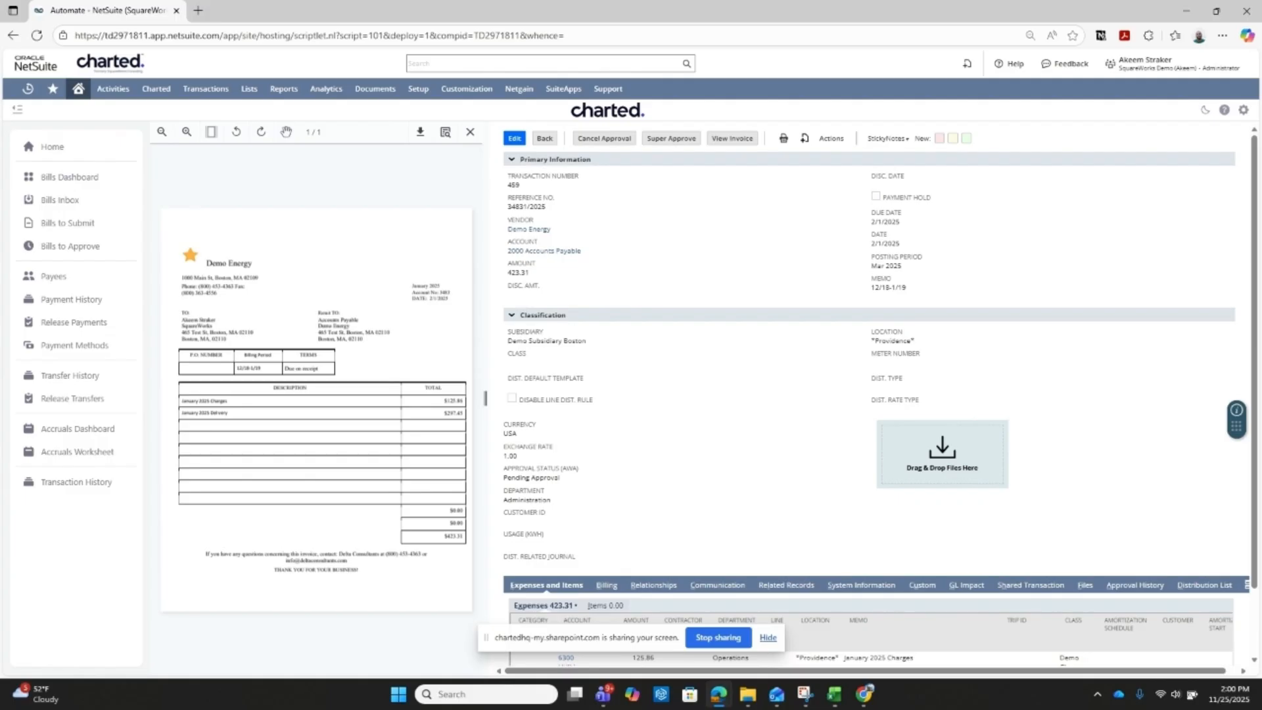
- Switch to Outlook, examine the department-level approval request email for the bill at full size, and close it
{"action": "key", "text": "alt+Tab"}
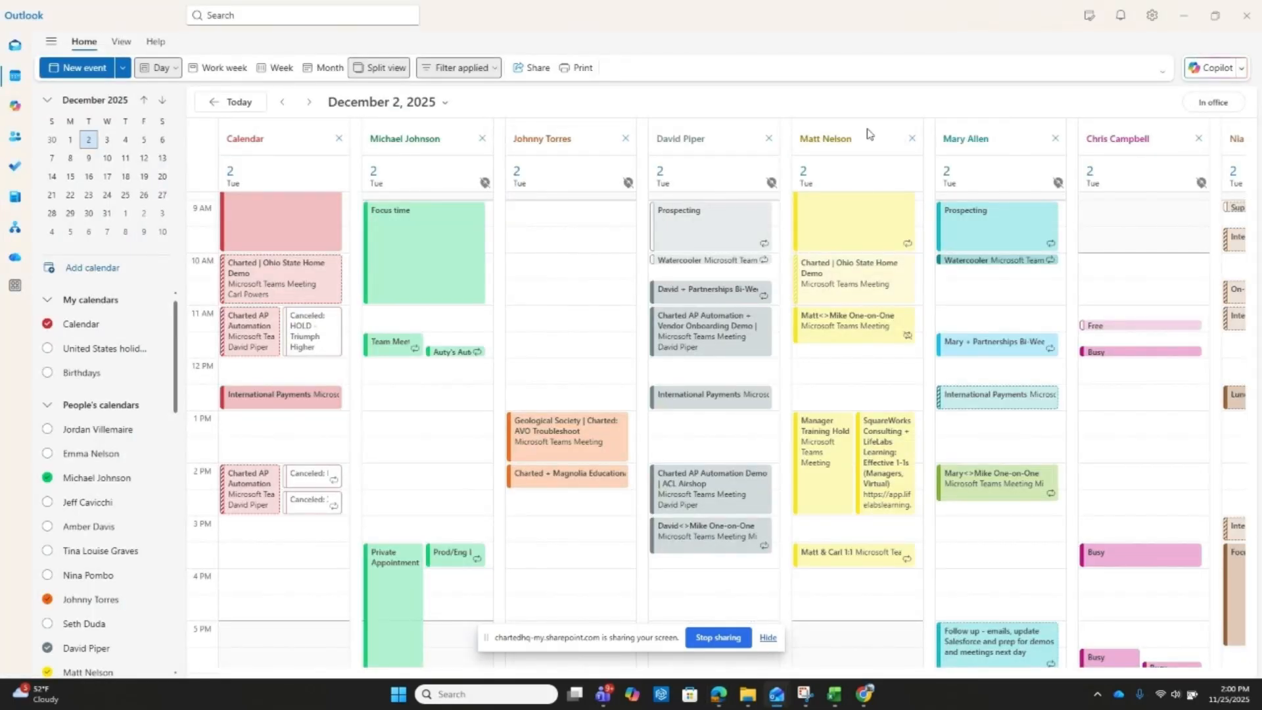
{"action": "left_click_drag", "start_coordinate": [898, 6], "coordinate": [753, 709]}
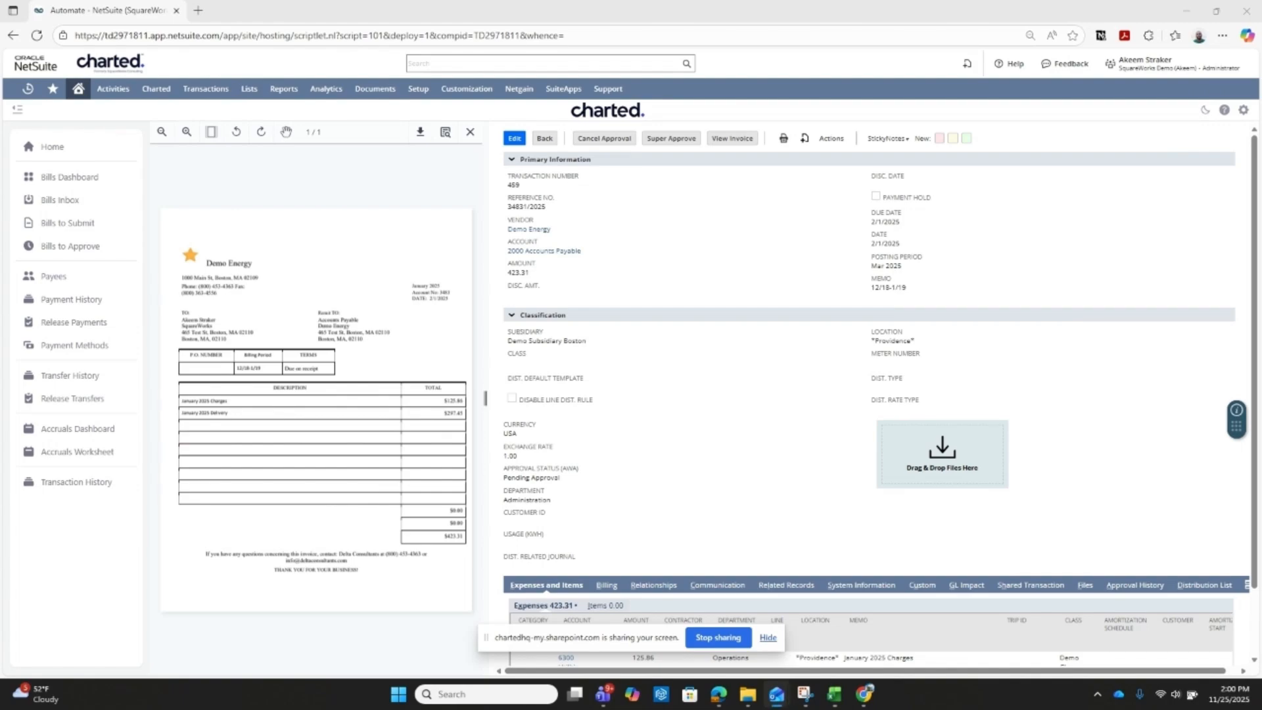
{"action": "left_click_drag", "start_coordinate": [754, 709], "coordinate": [665, 145]}
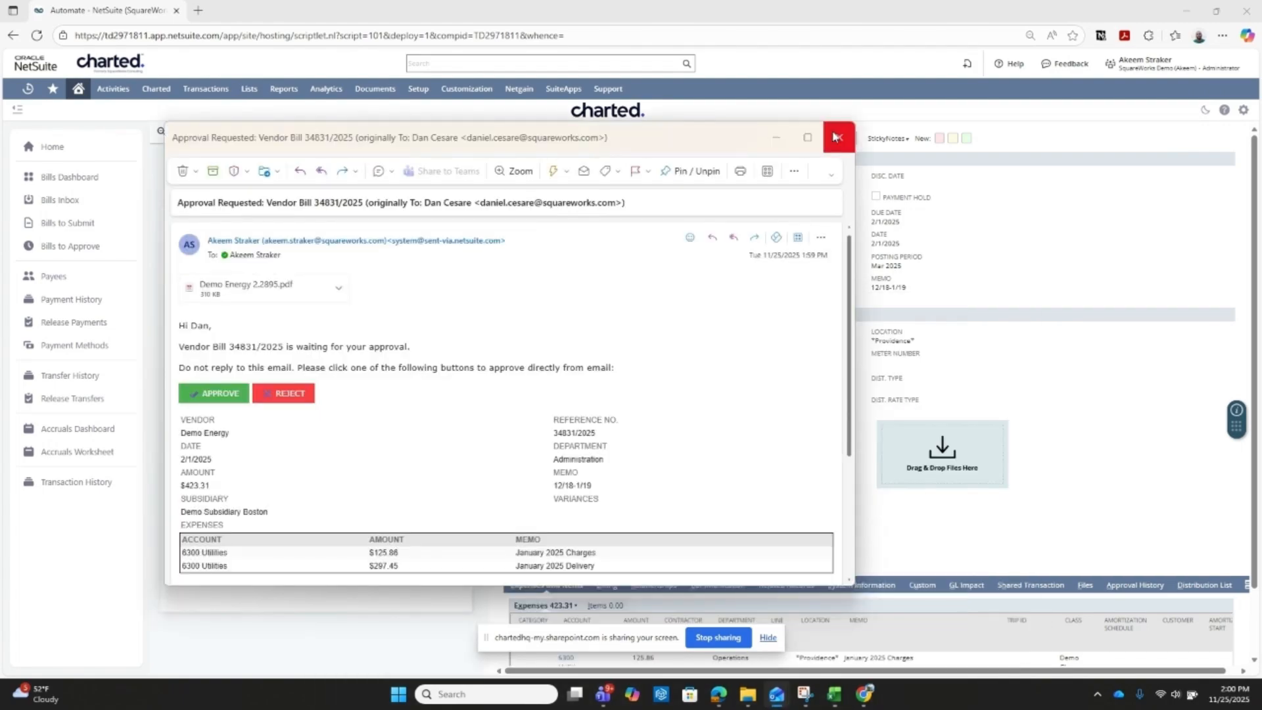
{"action": "left_click", "coordinate": [807, 137]}
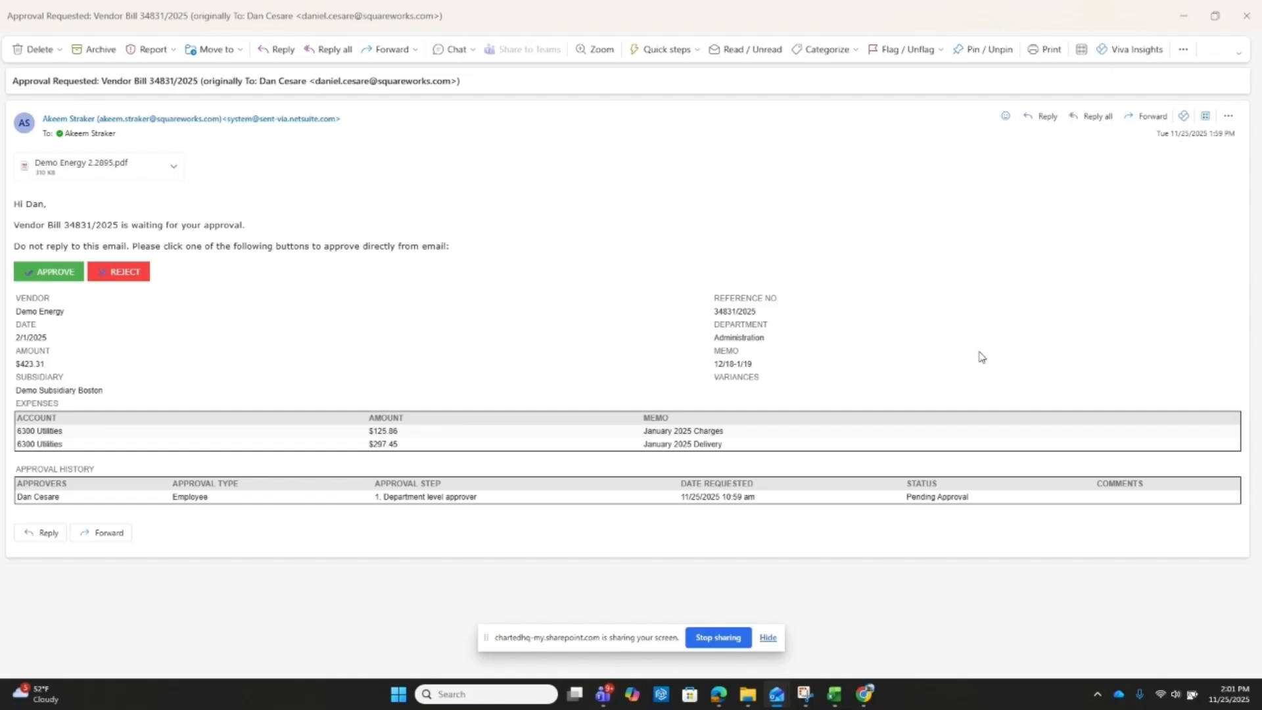
{"action": "left_click", "coordinate": [1247, 16]}
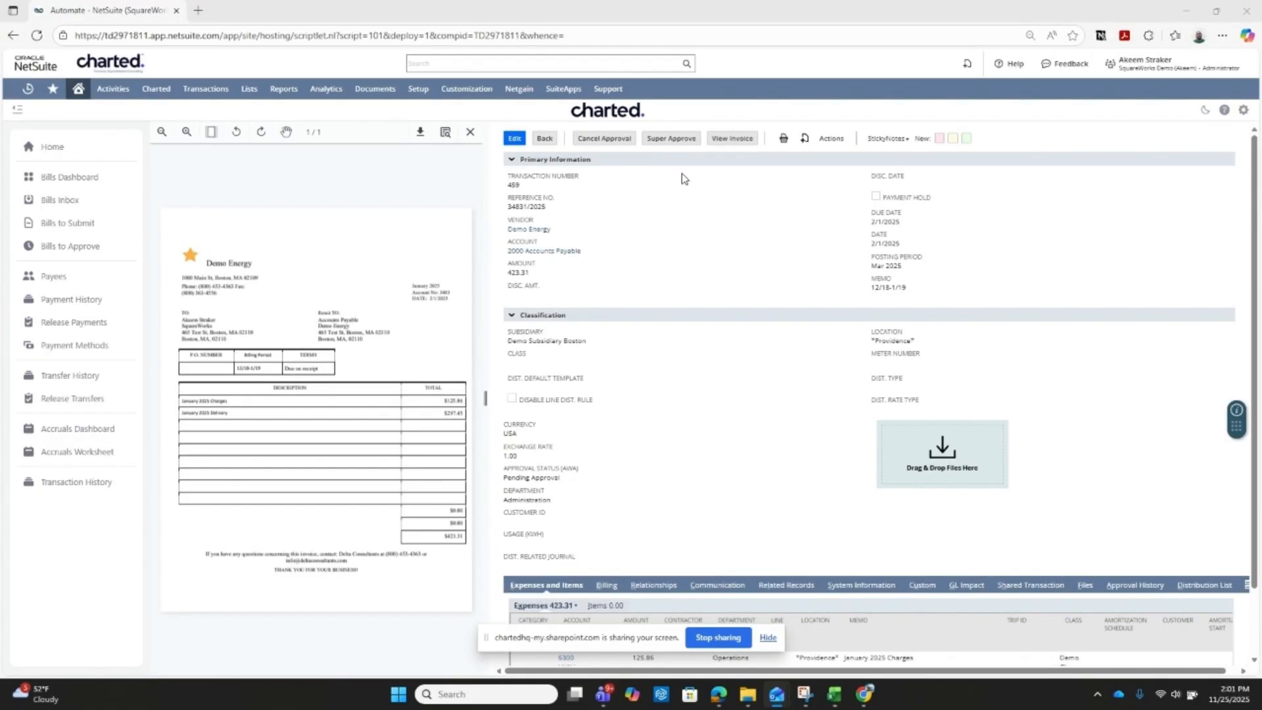
- Super approve the bill's Approval Request with the reason "Testing"
{"action": "left_click", "coordinate": [671, 139]}
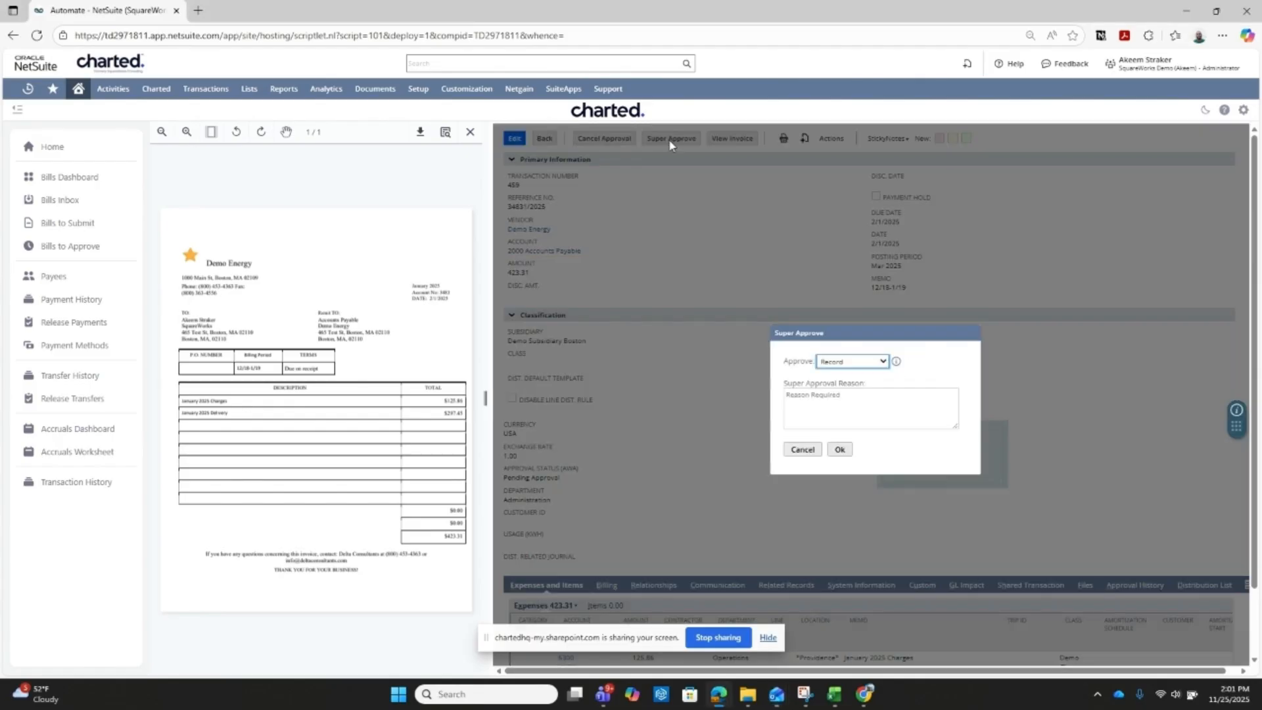
{"action": "left_click", "coordinate": [880, 362]}
{"action": "left_click", "coordinate": [862, 397]}
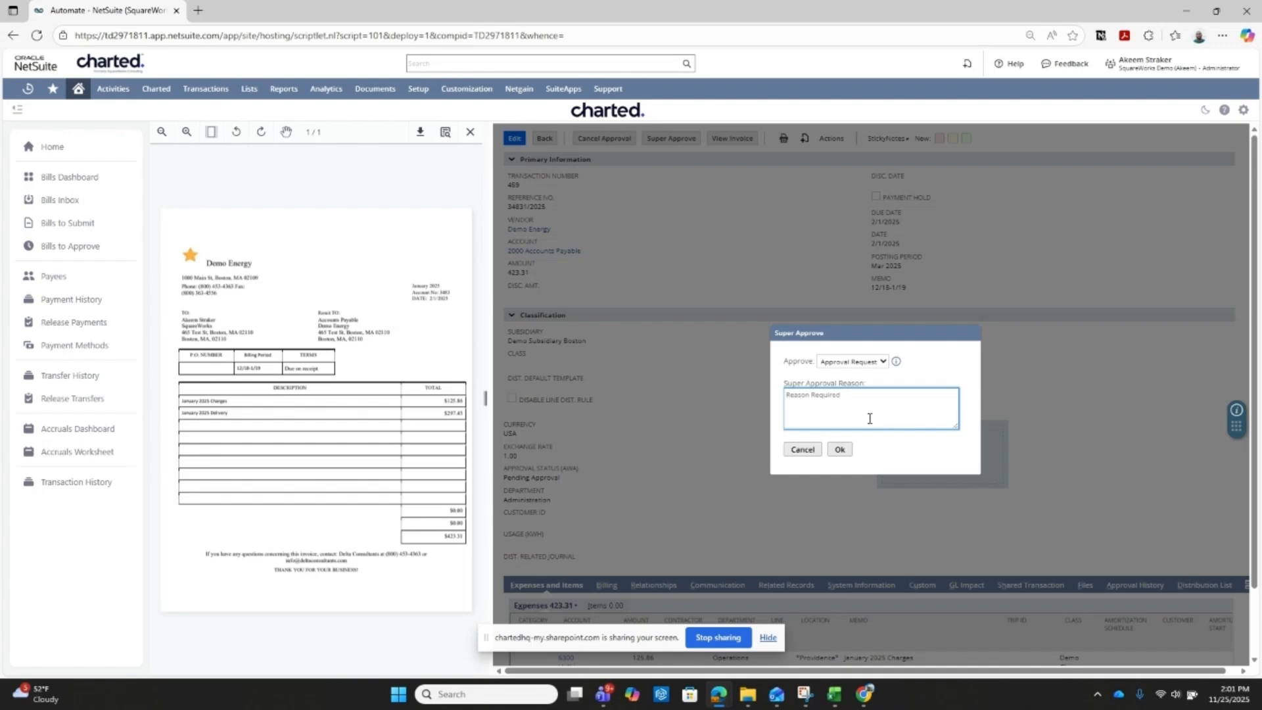
{"action": "type", "text": "Testing"}
{"action": "left_click", "coordinate": [840, 450]}
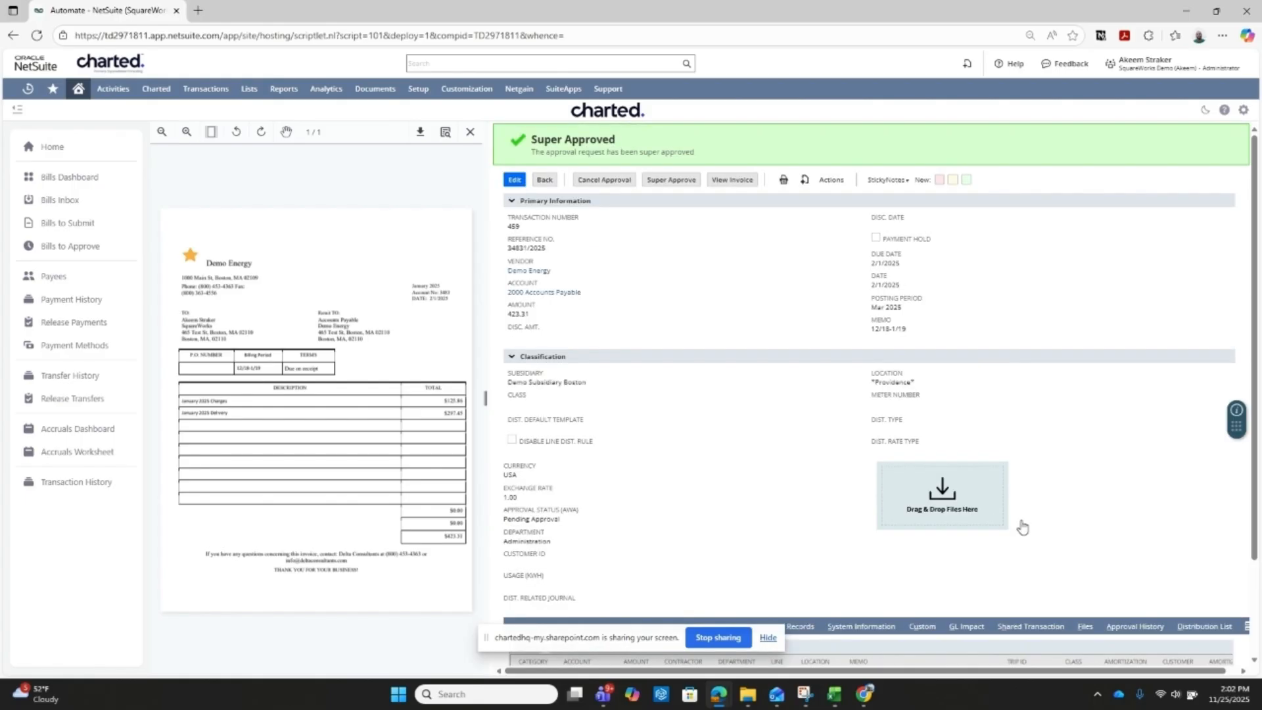
- Examine the bill's approval history and the approver group of the Group Approval step
{"action": "scroll", "coordinate": [1022, 527], "scroll_direction": "down", "scroll_amount": 2}
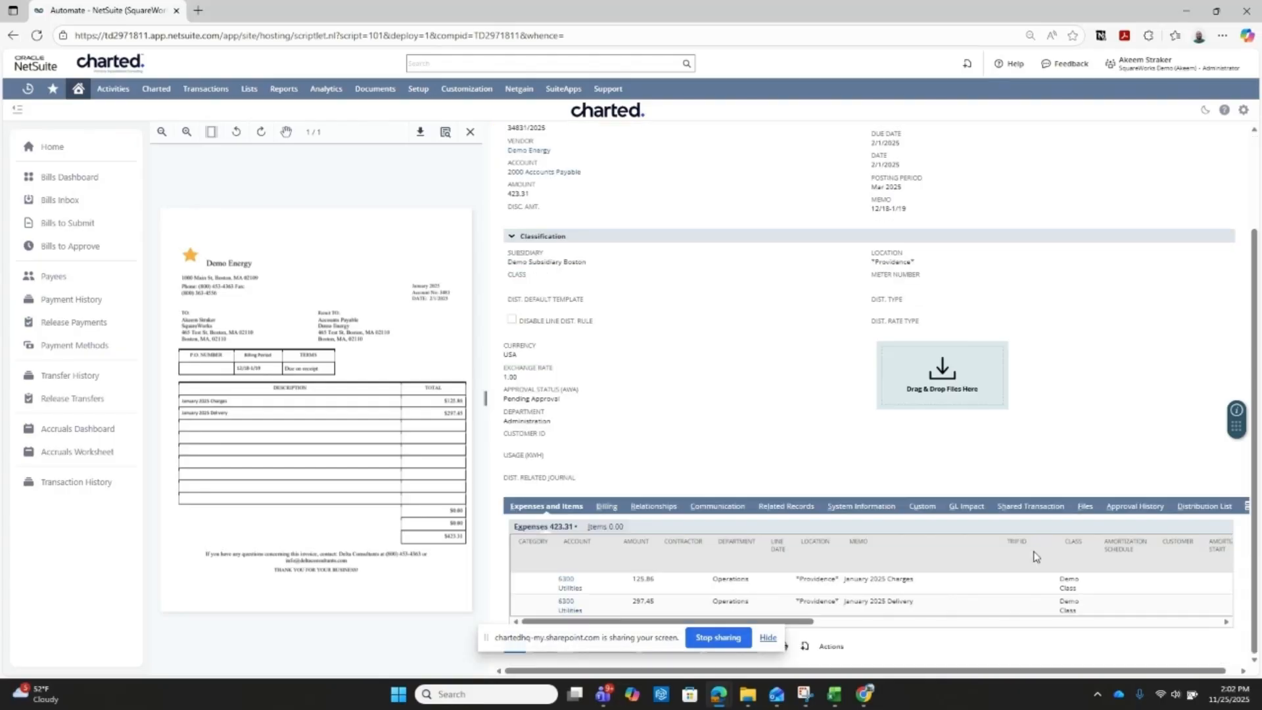
{"action": "left_click", "coordinate": [1135, 507]}
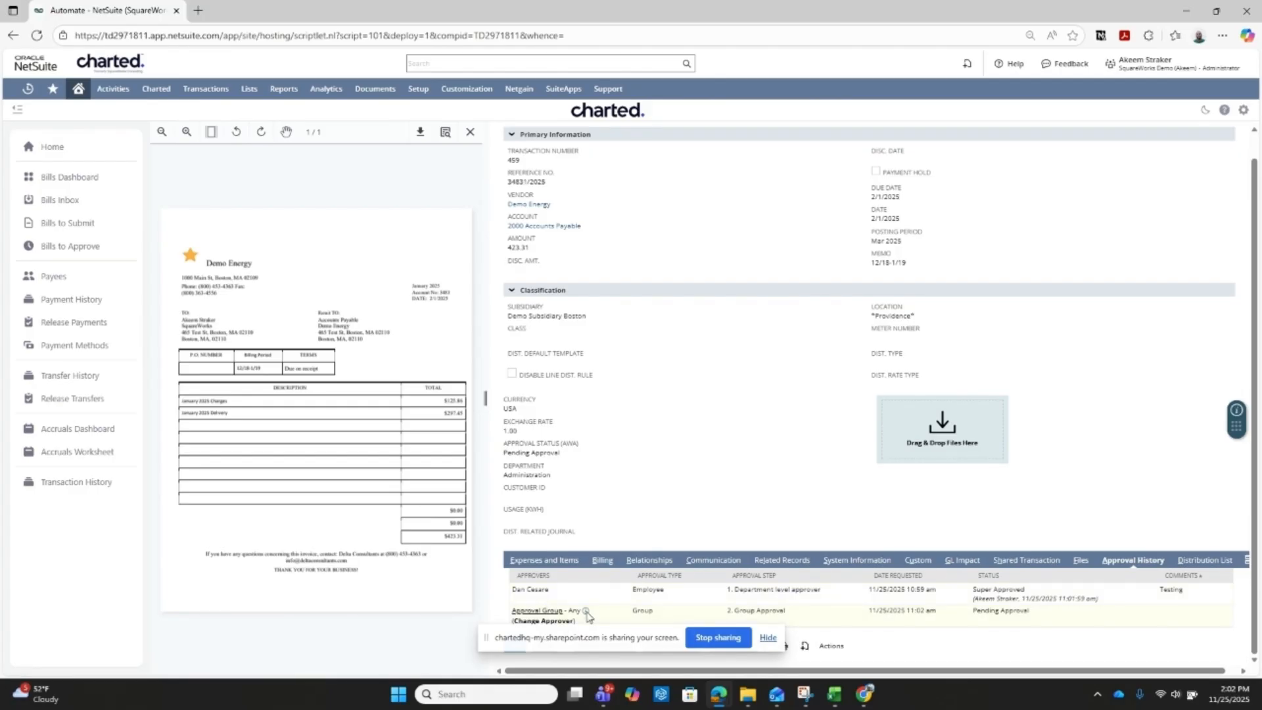
{"action": "mouse_move", "coordinate": [586, 614]}
- Switch to Outlook, examine the group approval request email for the bill at full size, and close it
{"action": "key", "text": "alt+Tab"}
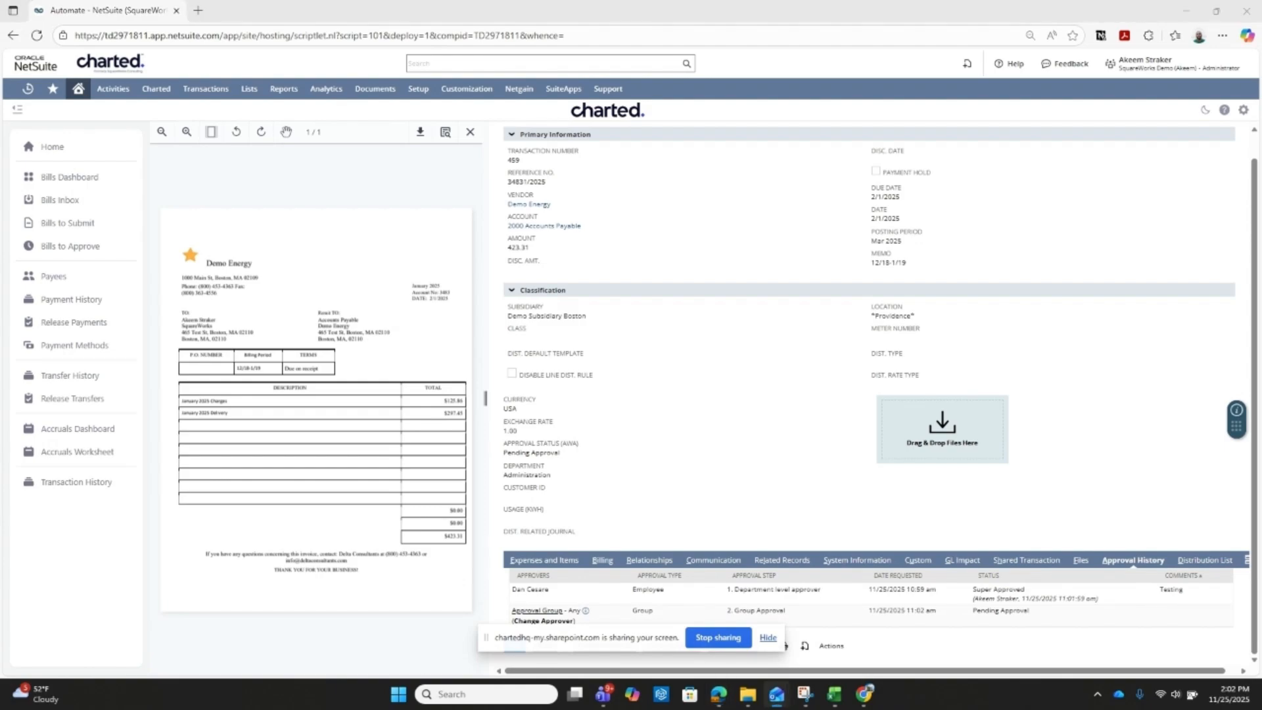
{"action": "left_click_drag", "start_coordinate": [602, 364], "coordinate": [673, 190]}
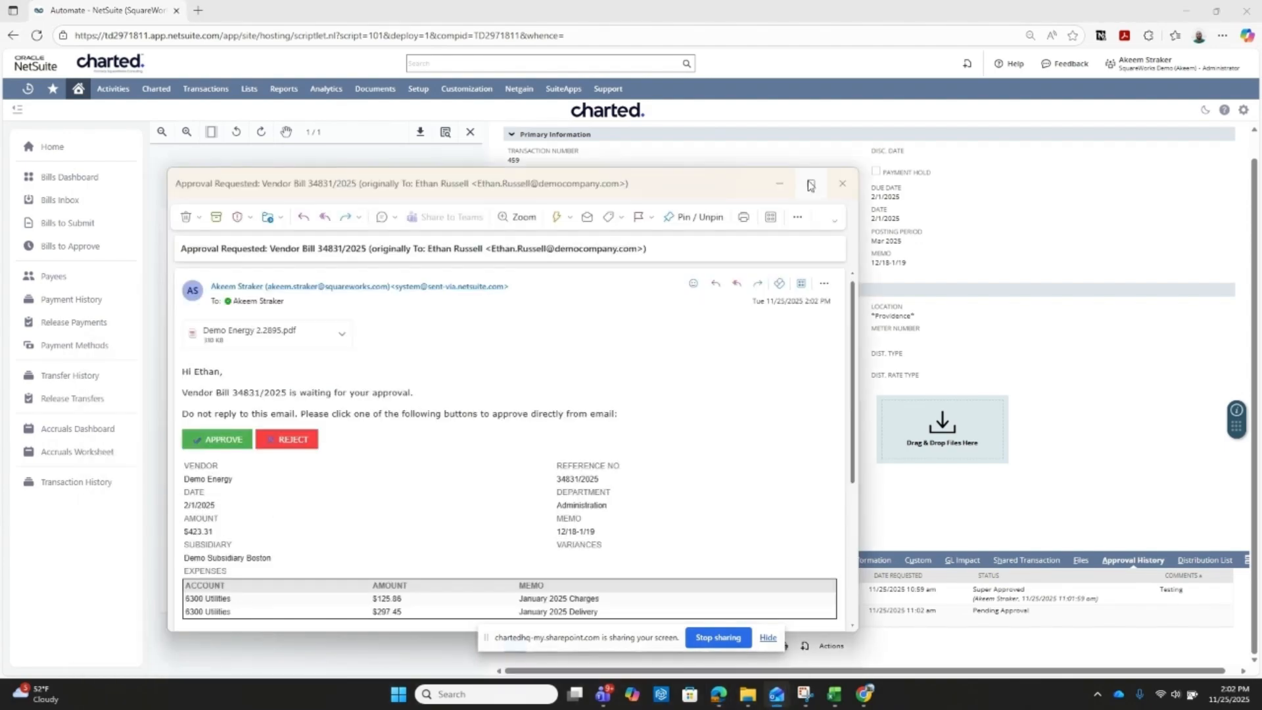
{"action": "left_click", "coordinate": [811, 186]}
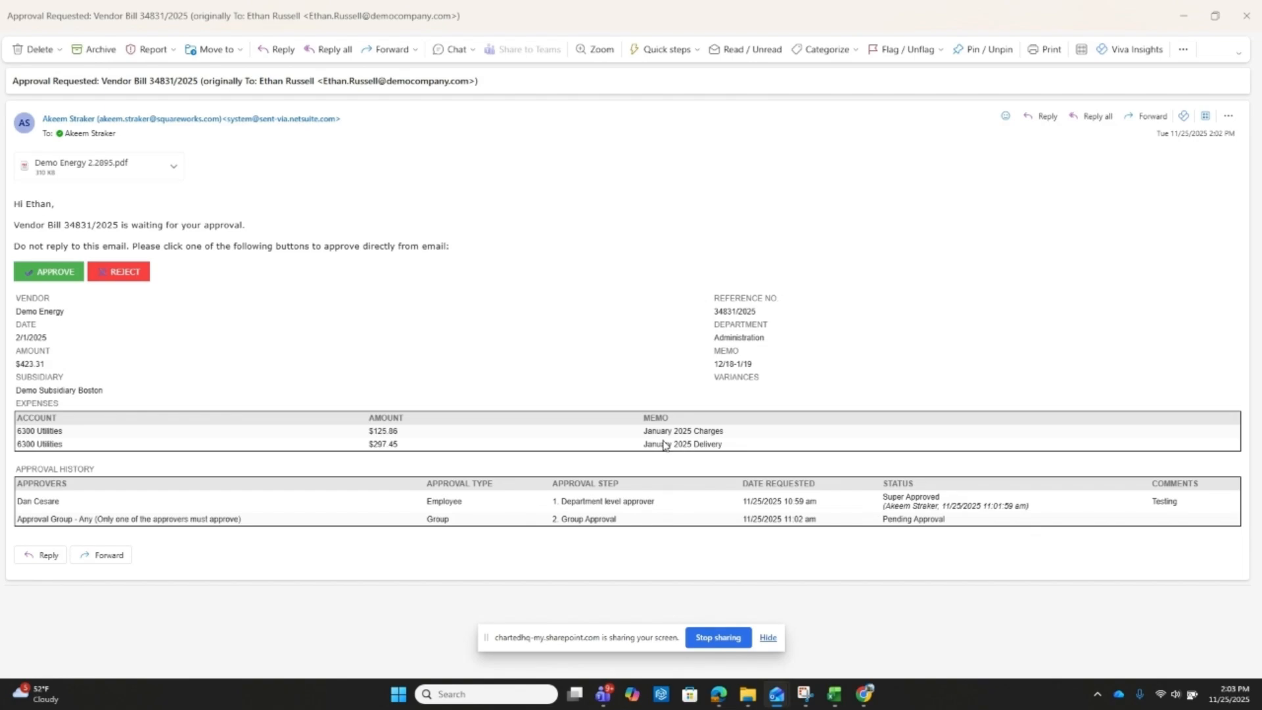
{"action": "left_click", "coordinate": [1247, 15]}
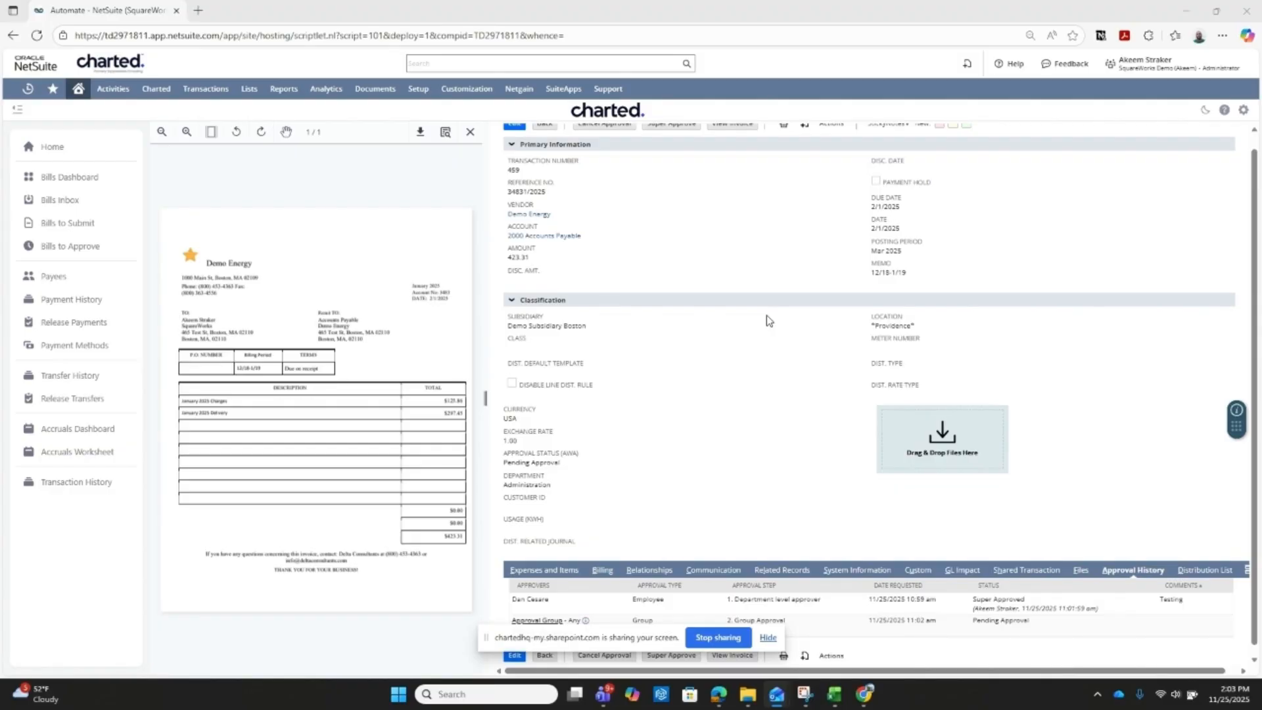
- Open the Approval Request Audit Trail of Approval Workflow Automation to examine the approval requests
{"action": "scroll", "coordinate": [812, 304], "scroll_direction": "up", "scroll_amount": 1}
{"action": "mouse_move", "coordinate": [418, 88]}
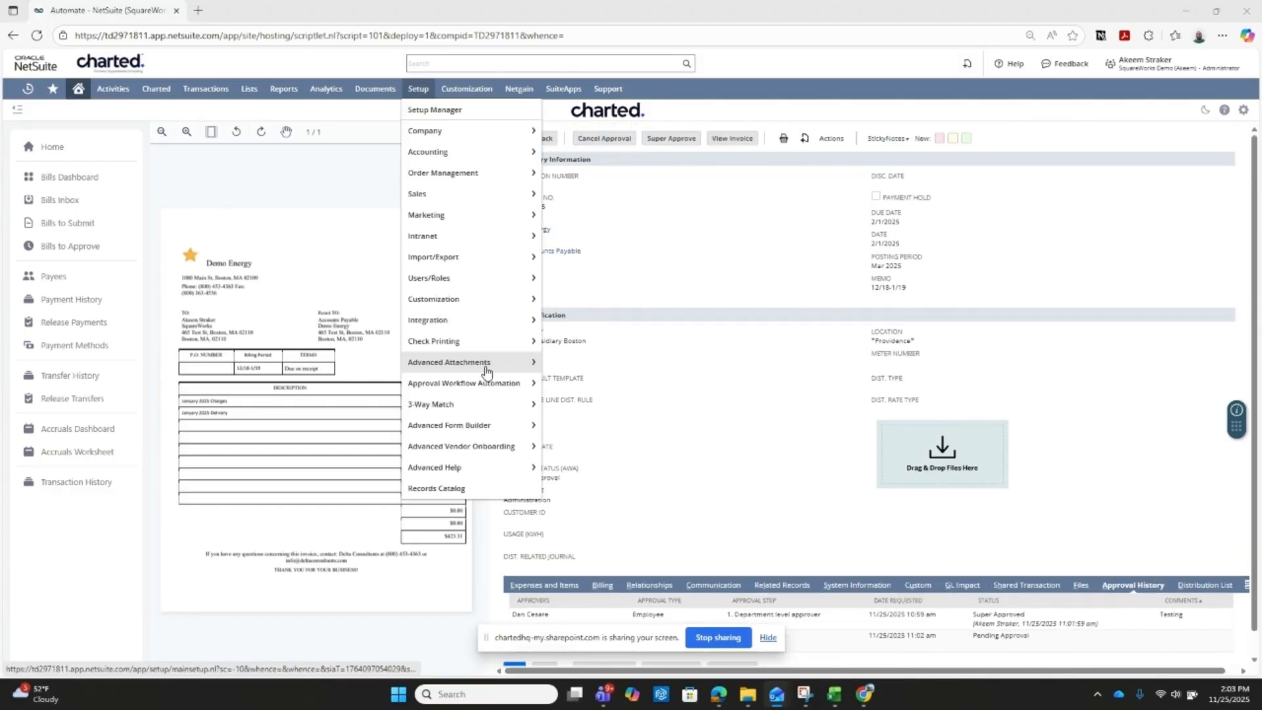
{"action": "mouse_move", "coordinate": [486, 383]}
{"action": "mouse_move", "coordinate": [605, 444]}
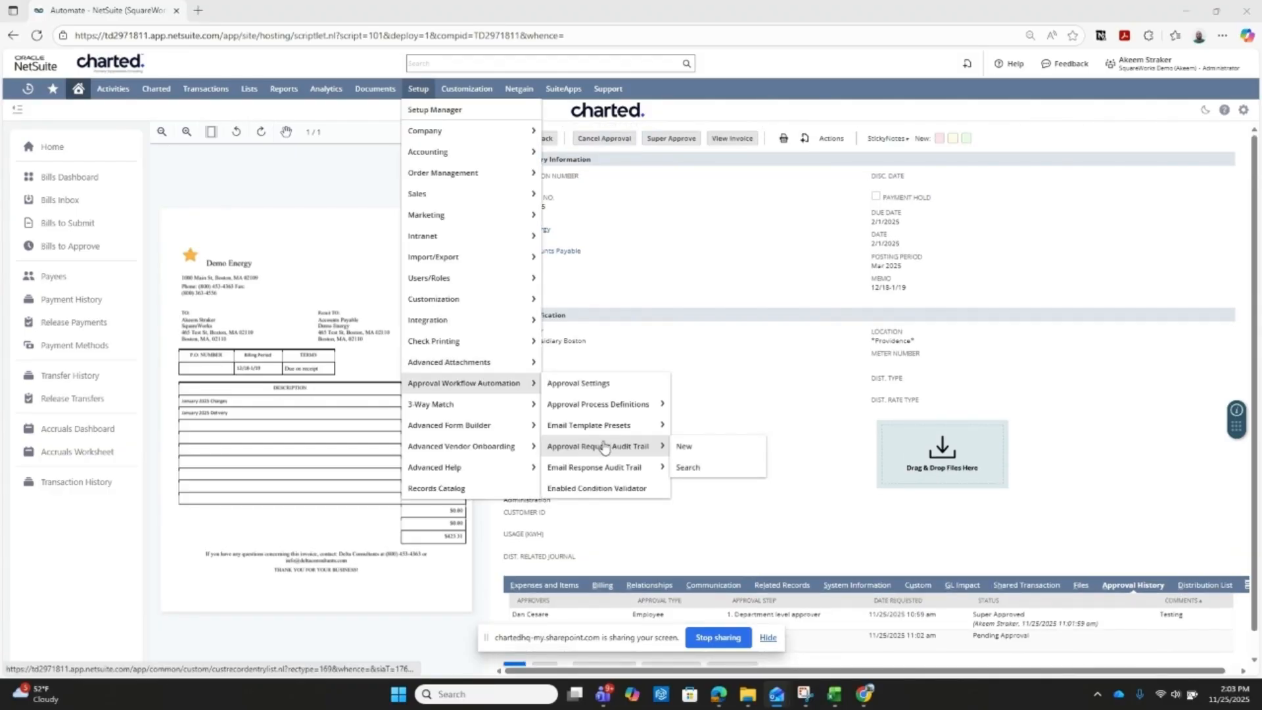
{"action": "left_click", "coordinate": [606, 447]}
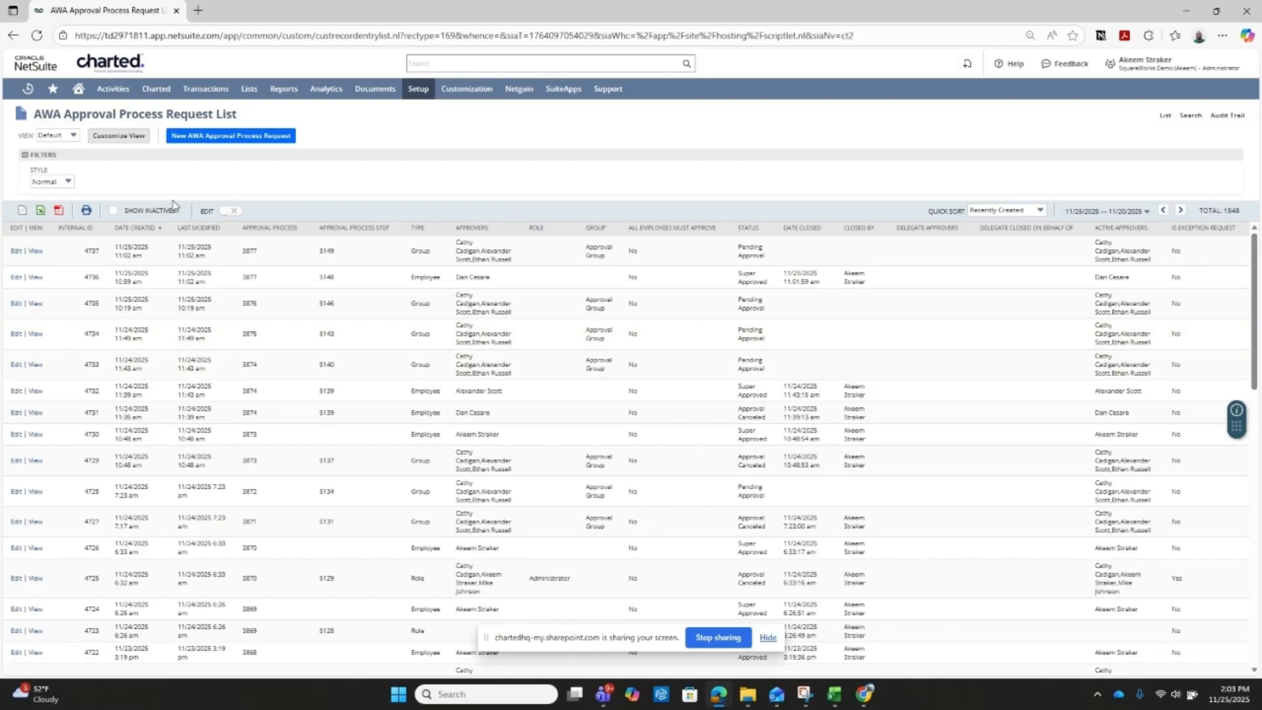
- Fill in an out-of-office approval delegation from 12/1/2025 to 12/5/2025 and choose an employee as approval delegate
{"action": "mouse_move", "coordinate": [158, 101]}
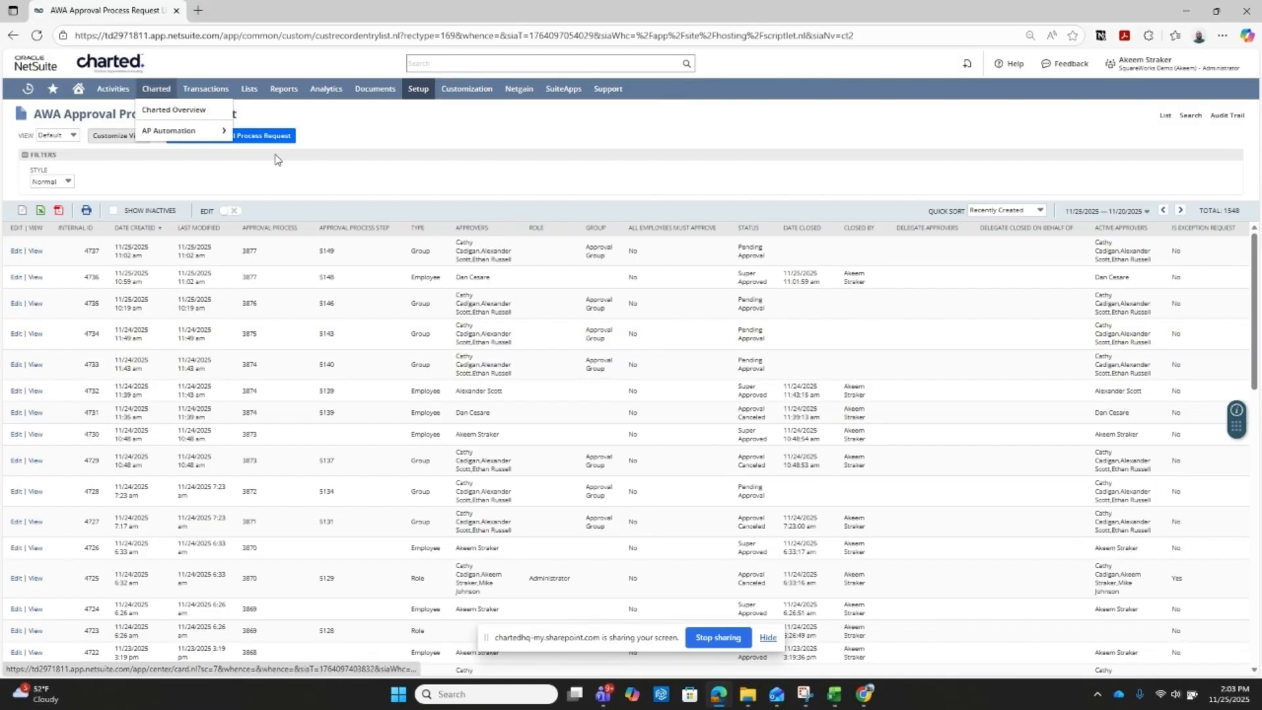
{"action": "mouse_move", "coordinate": [171, 135]}
{"action": "left_click", "coordinate": [252, 173]}
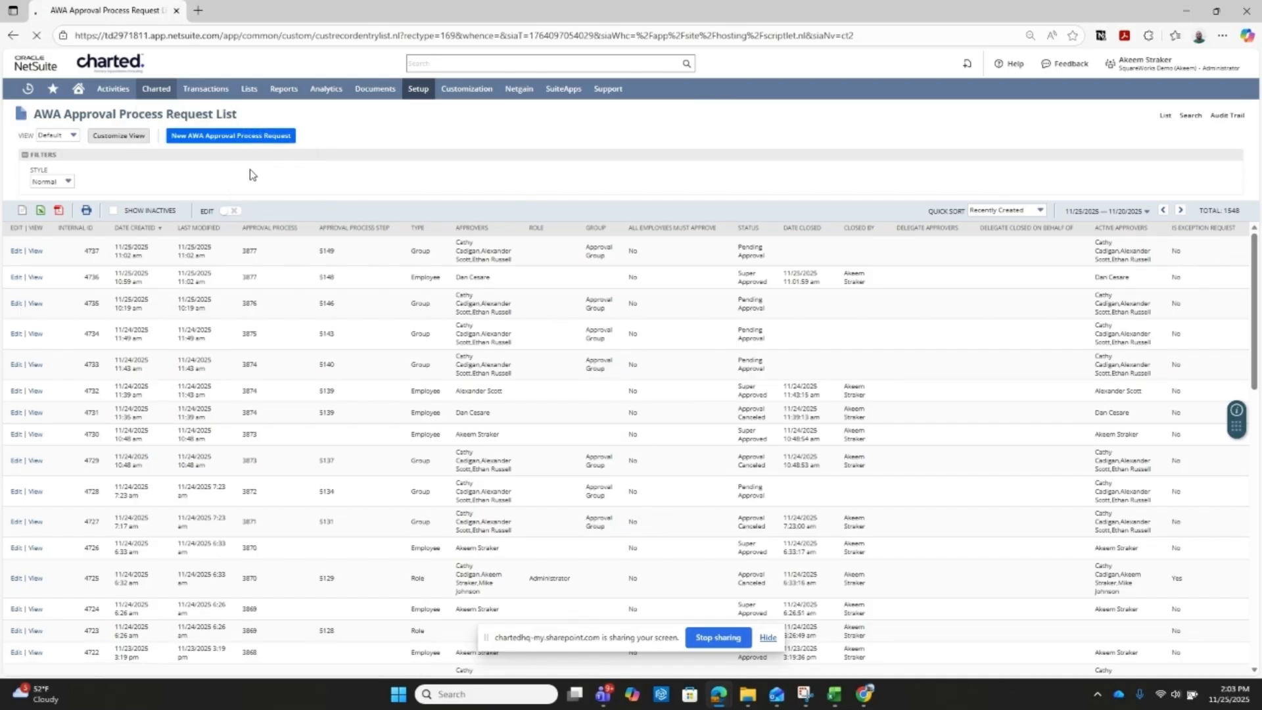
{"action": "left_click", "coordinate": [241, 172]}
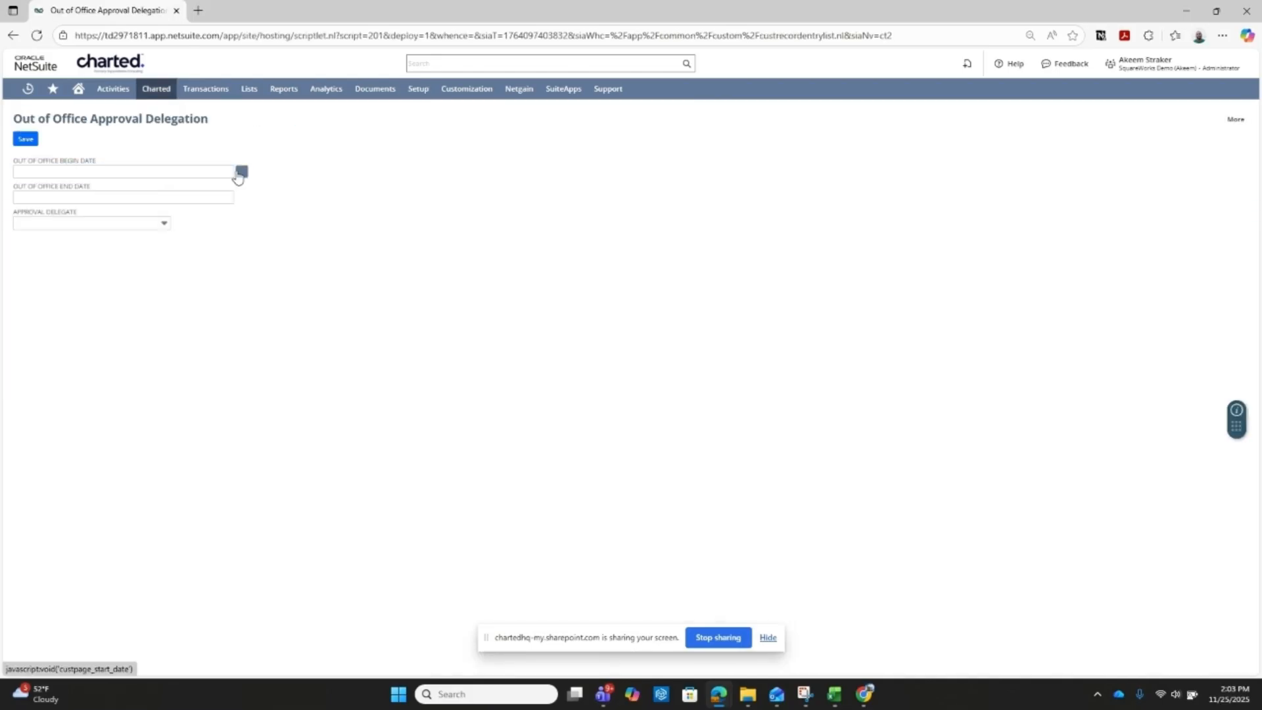
{"action": "left_click", "coordinate": [176, 259]}
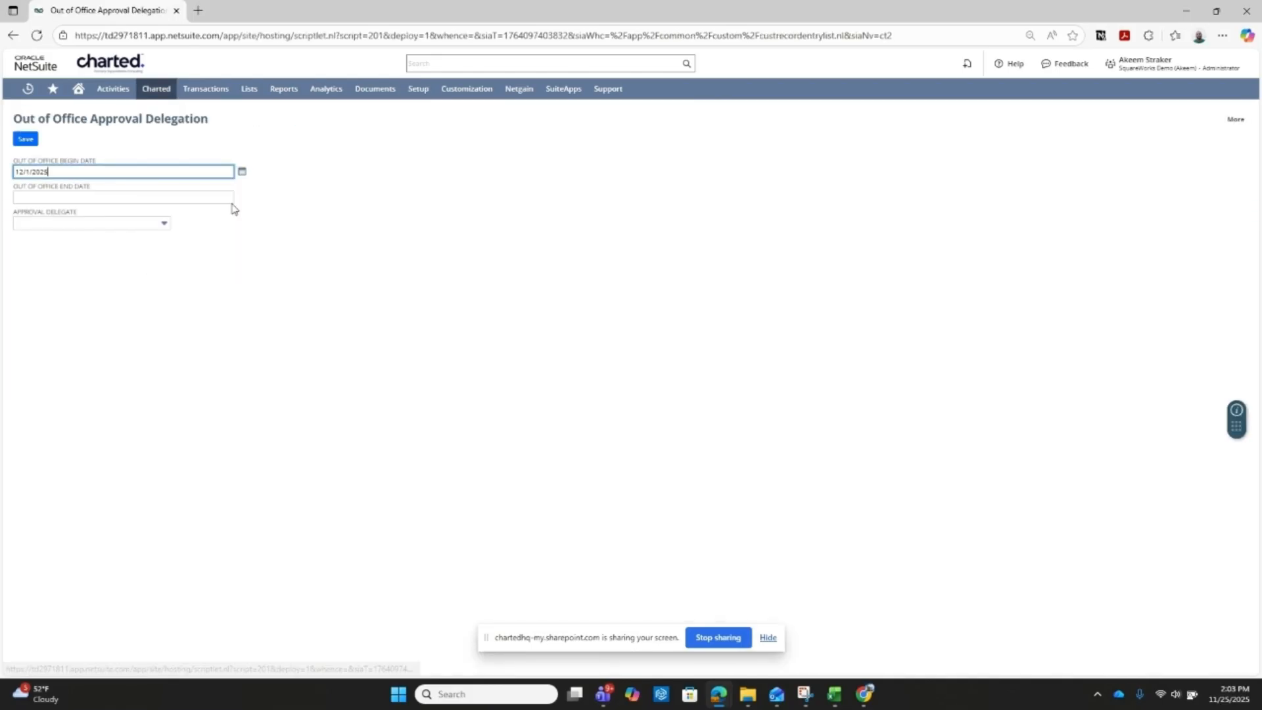
{"action": "left_click", "coordinate": [241, 197]}
{"action": "left_click", "coordinate": [224, 289]}
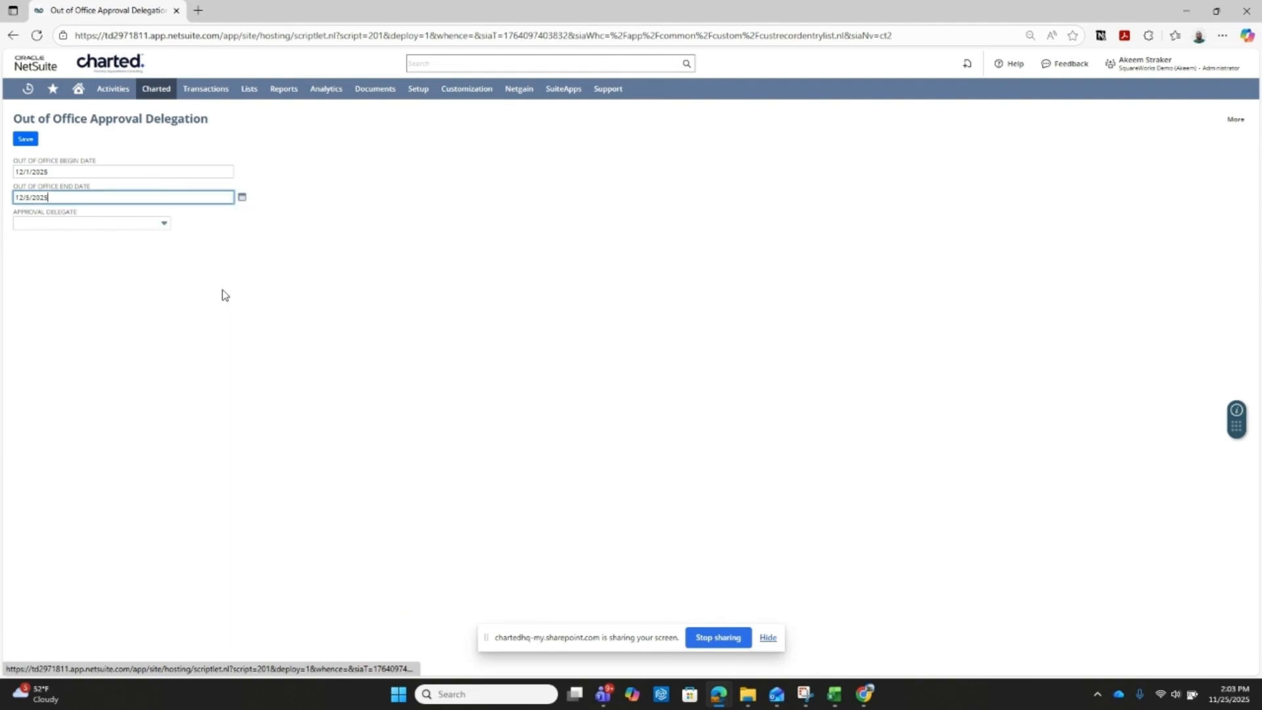
{"action": "left_click", "coordinate": [165, 223]}
{"action": "left_click", "coordinate": [113, 310]}
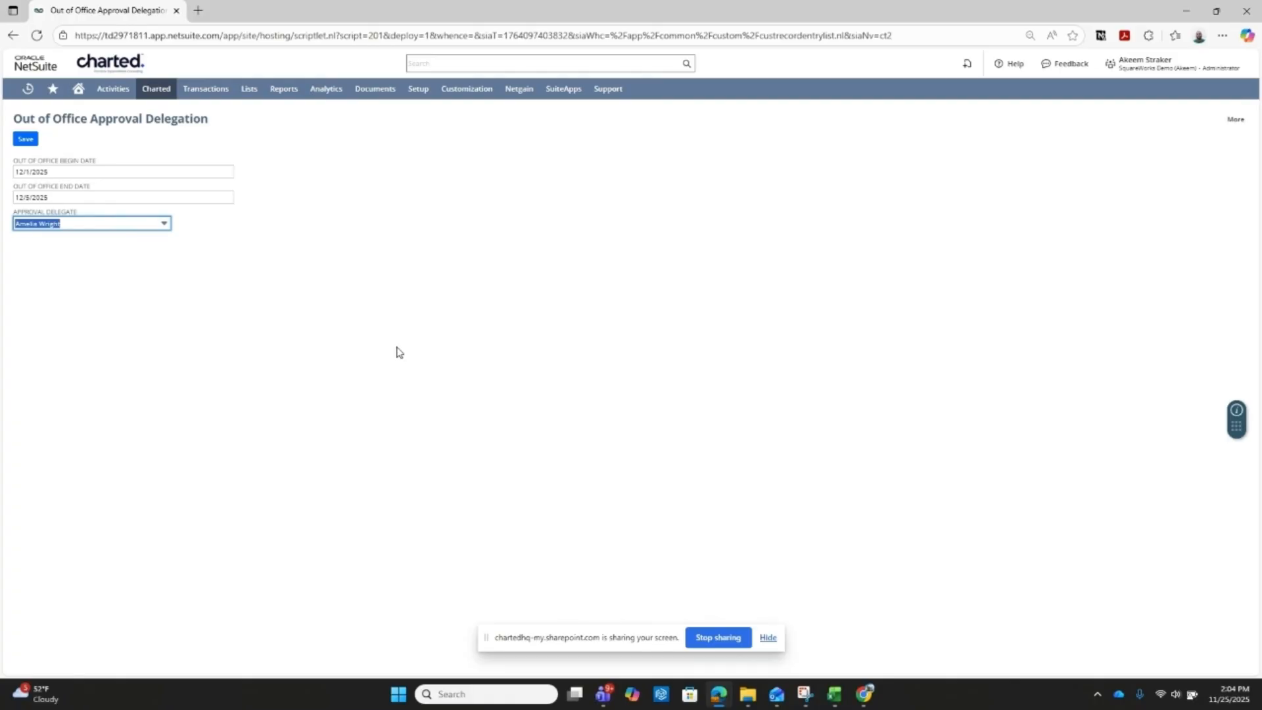
- Leave the delegation form without saving and open the AP Automation Bulk Approval page to view pending approvals
{"action": "mouse_move", "coordinate": [156, 88]}
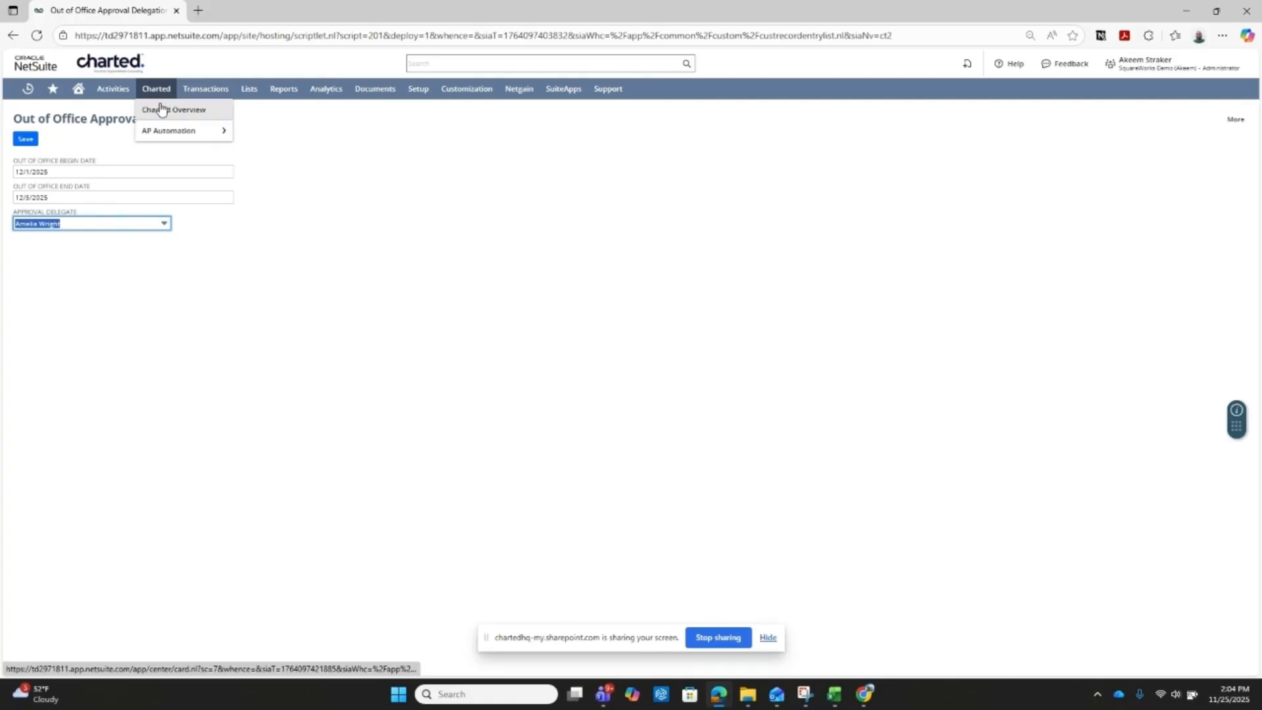
{"action": "left_click", "coordinate": [266, 196]}
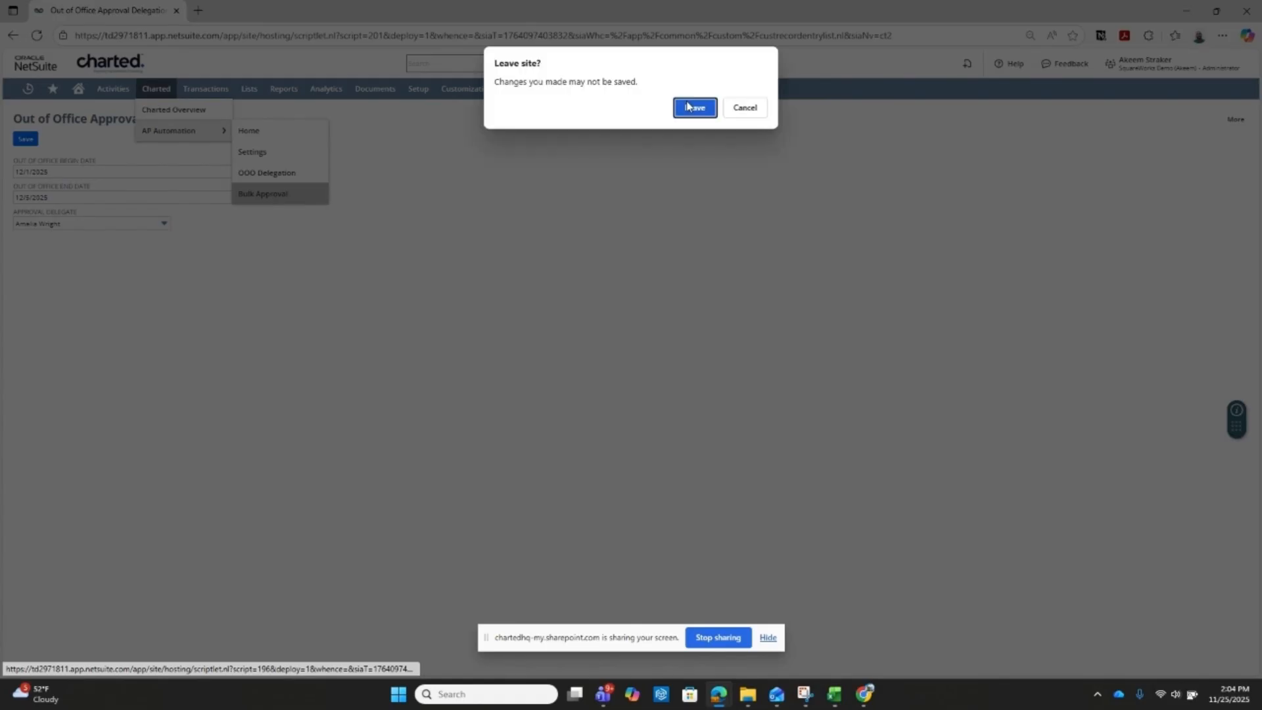
{"action": "left_click", "coordinate": [688, 106]}
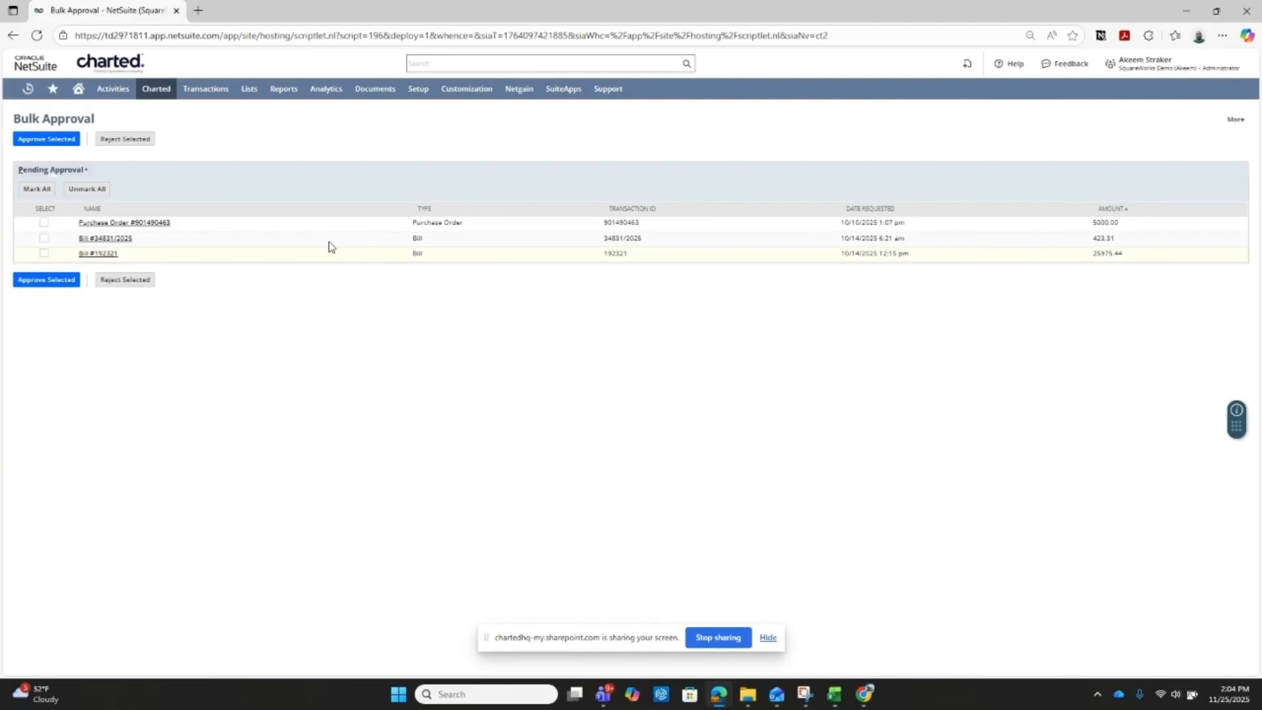
- Open the Charted Bills Dashboard and examine the monthly quantities in the Bills Scanned chart
{"action": "left_click", "coordinate": [157, 90]}
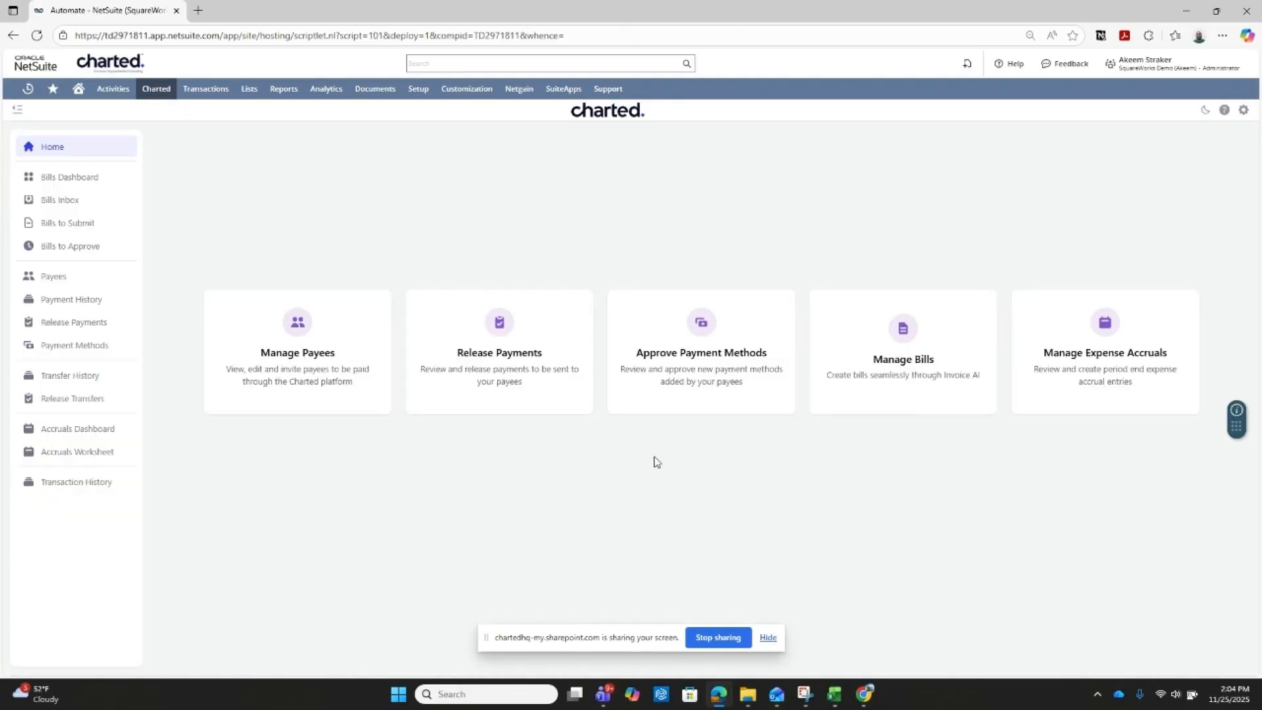
{"action": "left_click", "coordinate": [58, 176]}
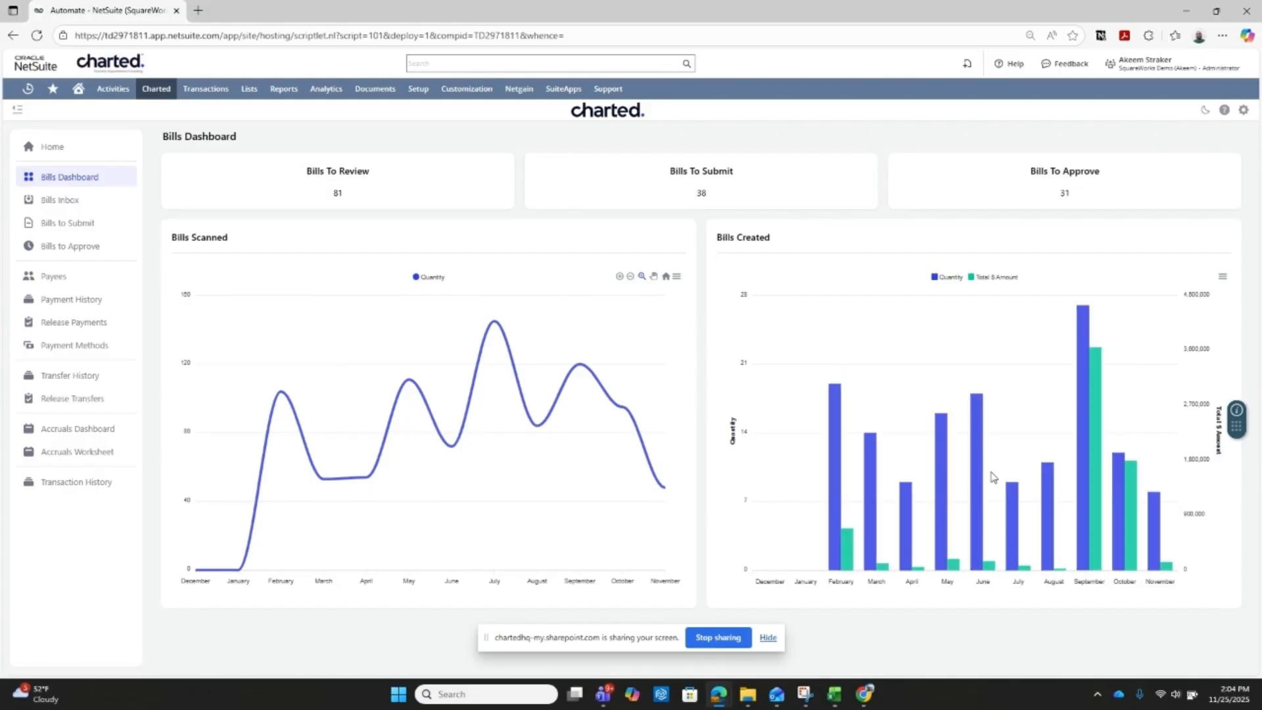
{"action": "mouse_move", "coordinate": [302, 415]}
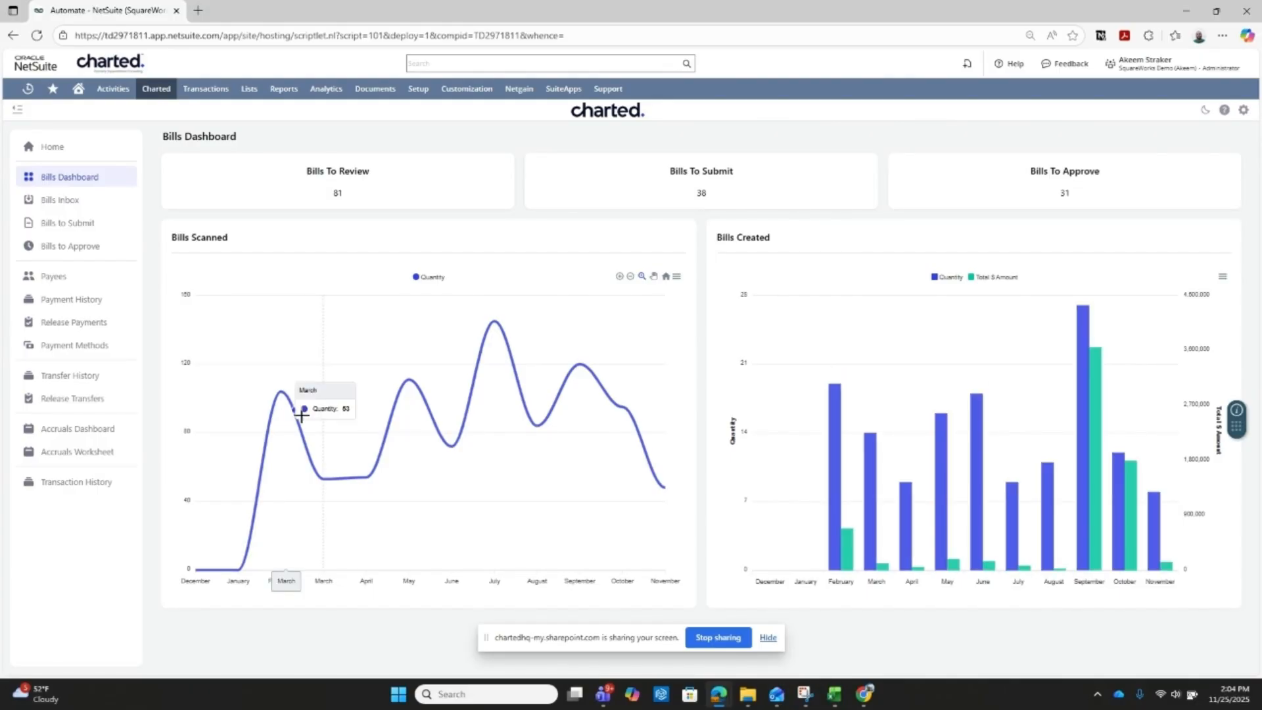